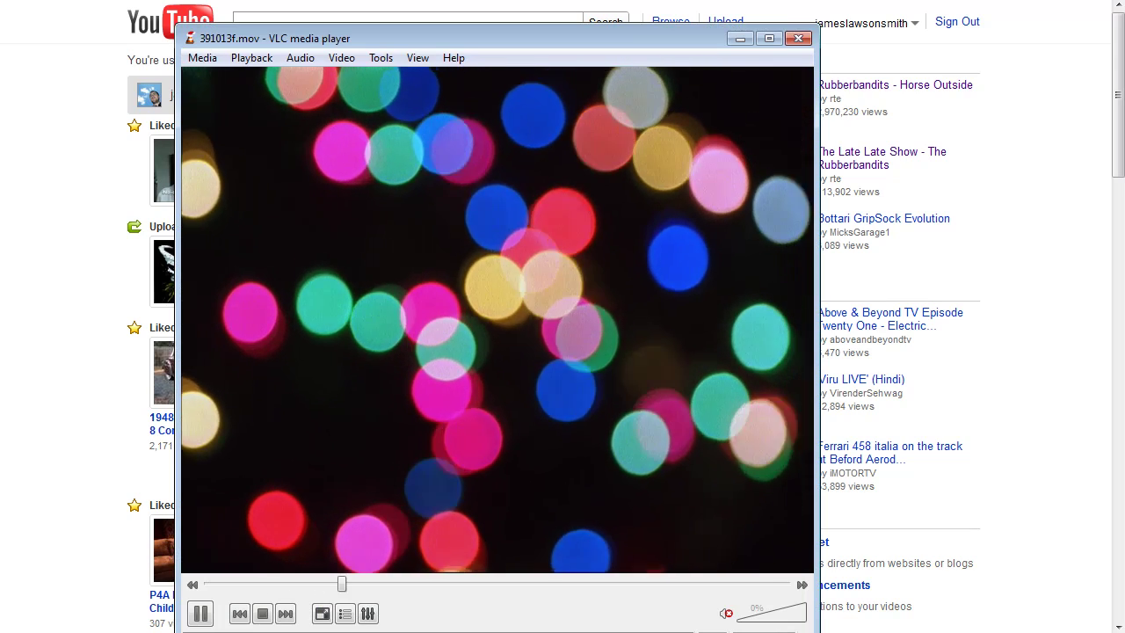
Close the VLC window previewing 391013f.mov to return to the YouTube homepage
{"action": "left_click", "coordinate": [805, 40]}
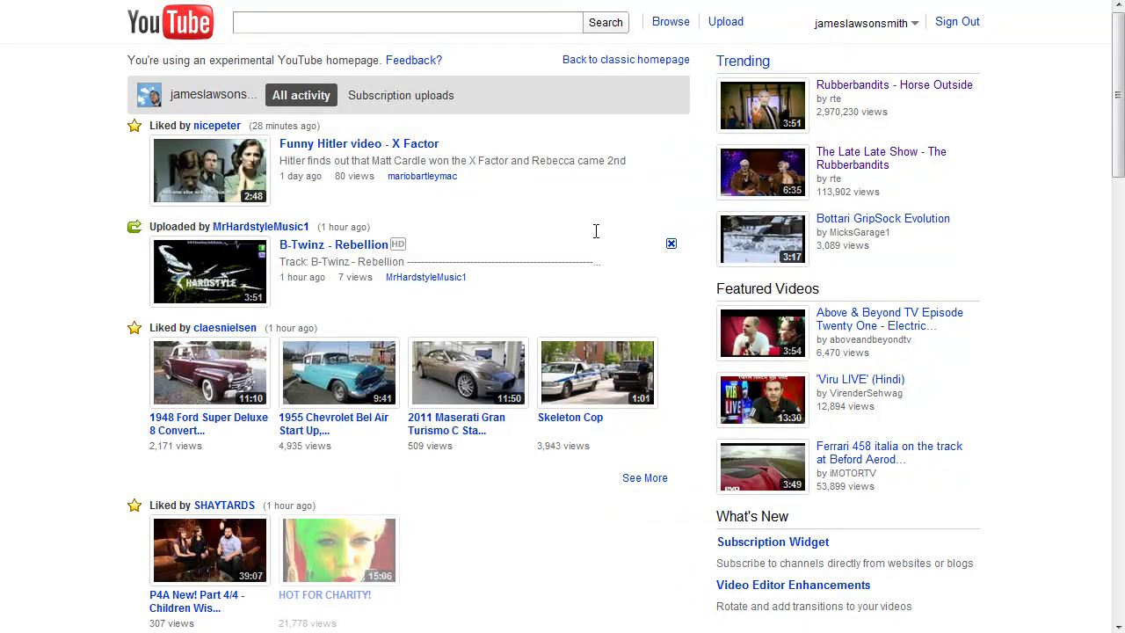
Go to YouTube's Video File Upload page using the Upload link in the header
{"action": "mouse_move", "coordinate": [591, 167]}
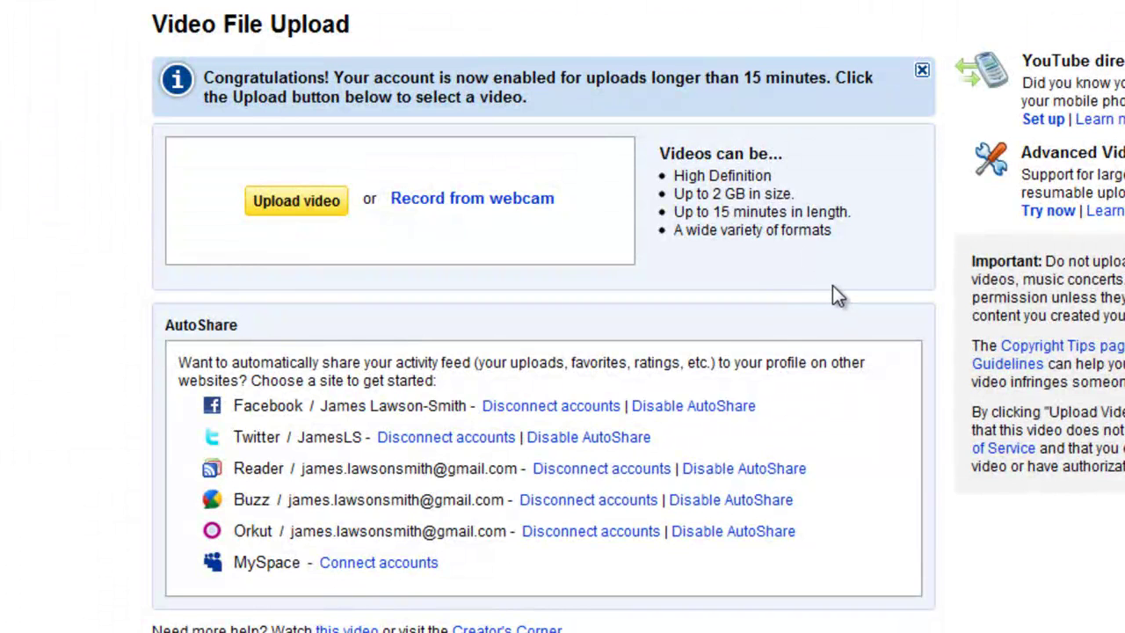
Upload 391013f.mov from Snowite (K:) > Stock > VJ Stuff > DVM Light & Liquid CD1 > Previews > D1-PAL
{"action": "left_click", "coordinate": [299, 209]}
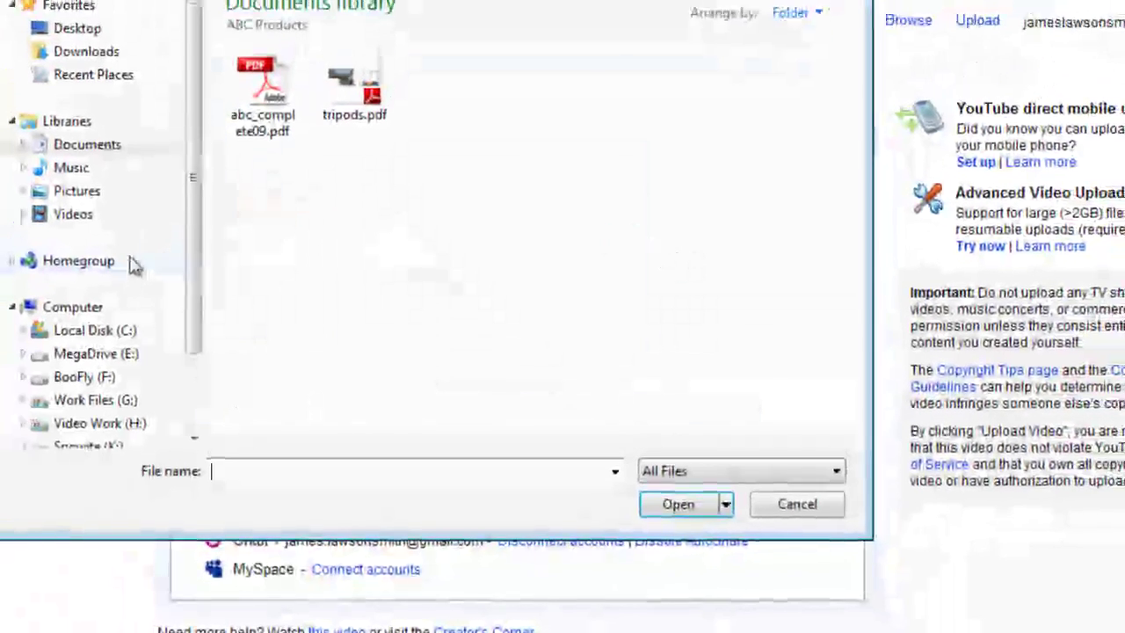
{"action": "left_click", "coordinate": [124, 431]}
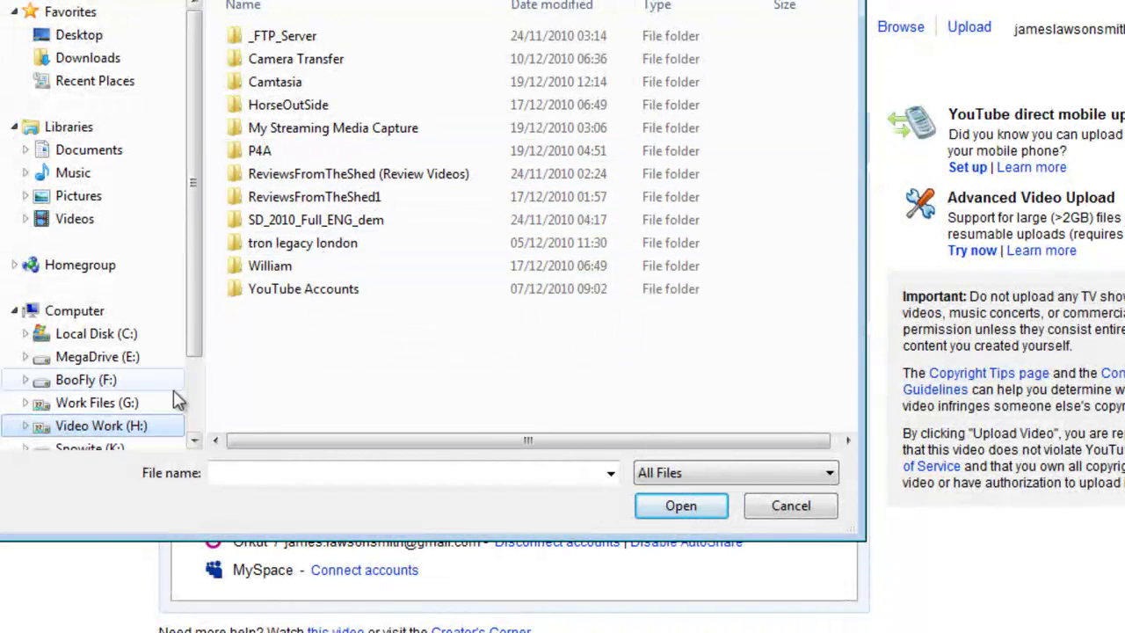
{"action": "scroll", "coordinate": [196, 357], "scroll_direction": "down", "scroll_amount": 1}
{"action": "left_click", "coordinate": [114, 393]}
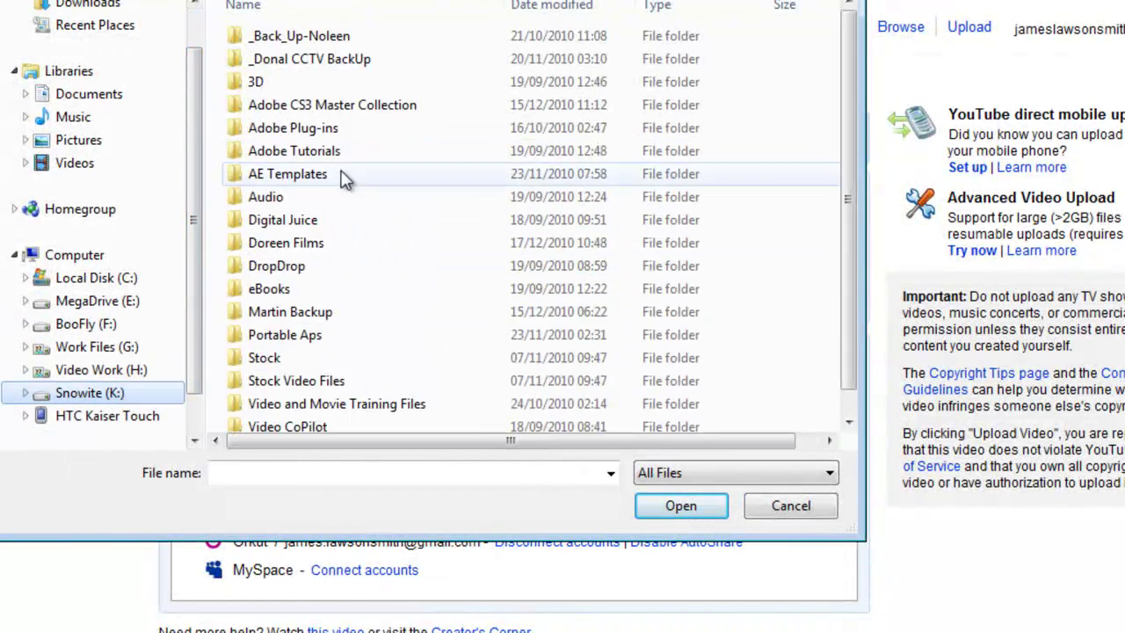
{"action": "double_click", "coordinate": [314, 357]}
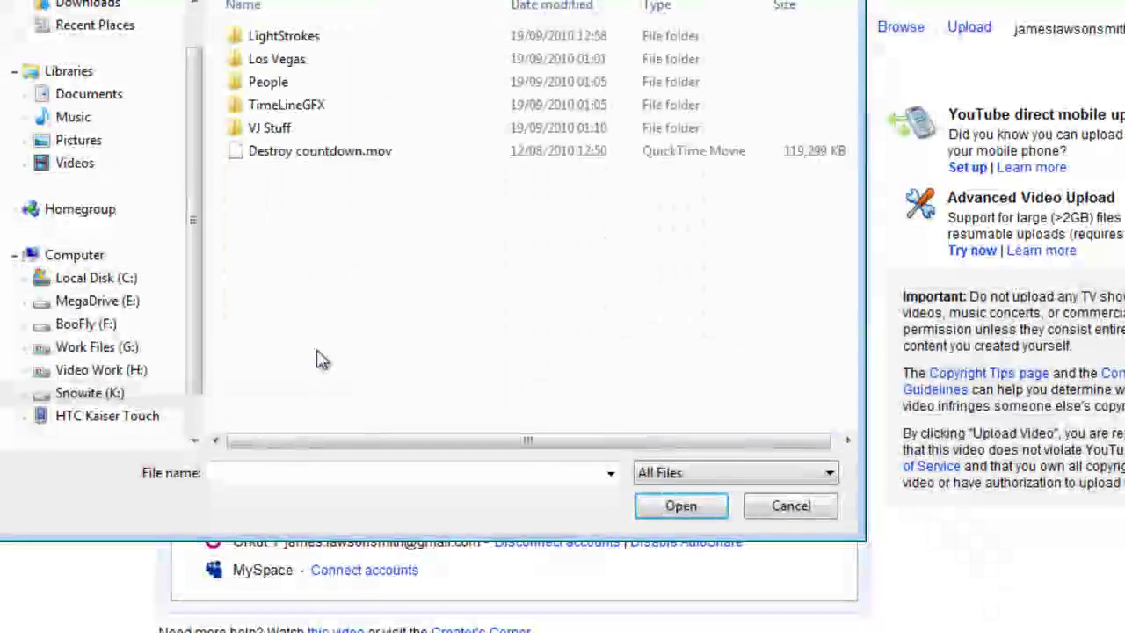
{"action": "double_click", "coordinate": [317, 128]}
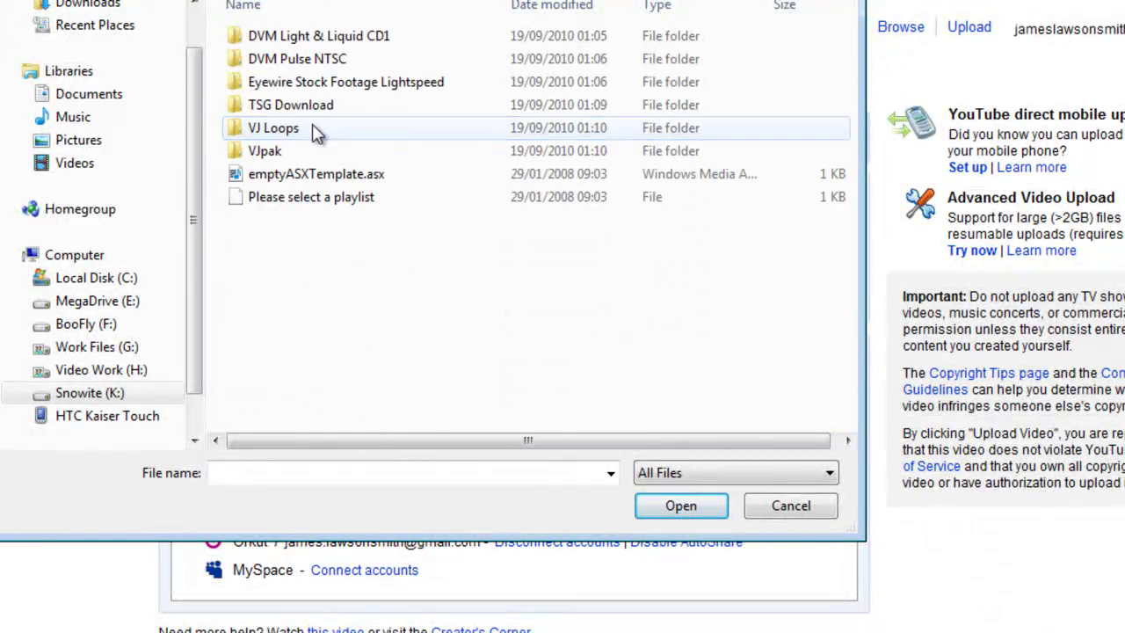
{"action": "double_click", "coordinate": [391, 34]}
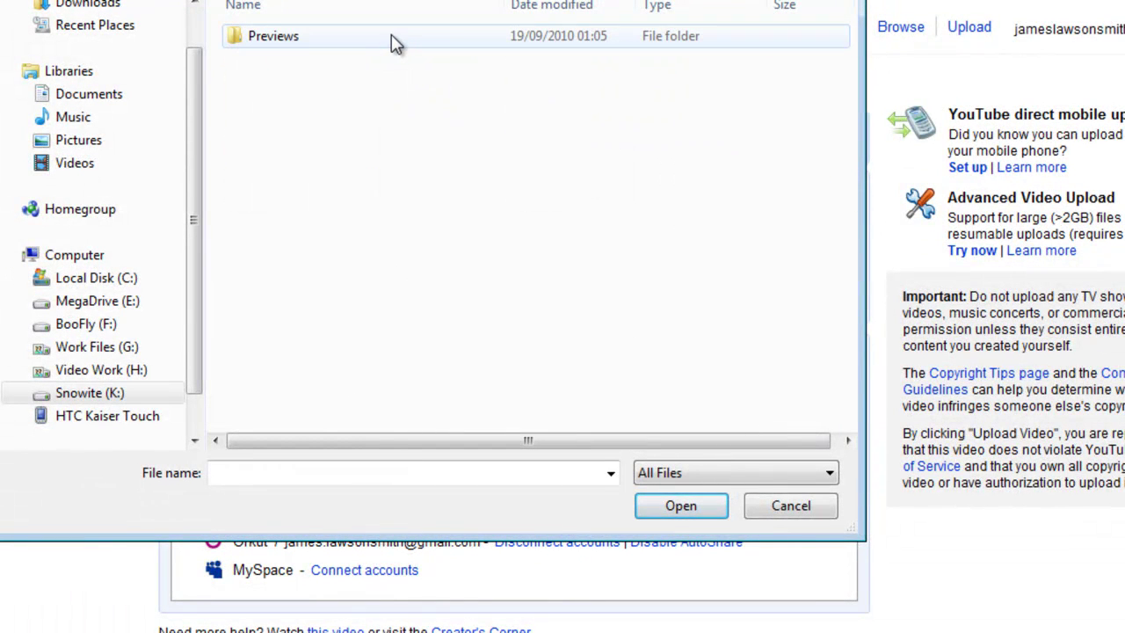
{"action": "double_click", "coordinate": [274, 35]}
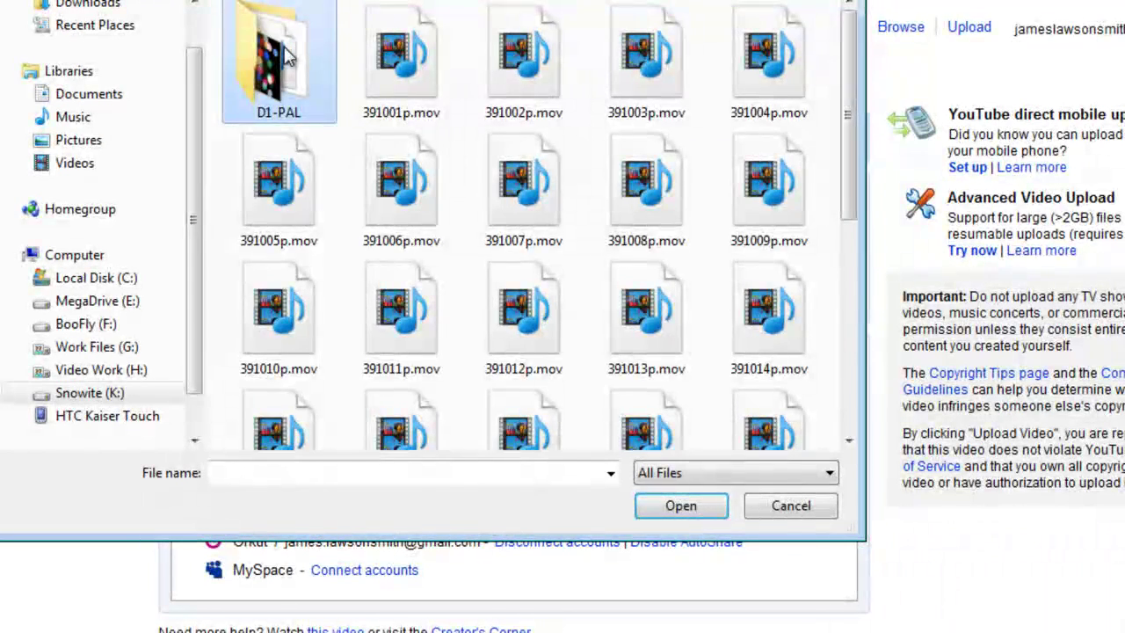
{"action": "double_click", "coordinate": [286, 56]}
{"action": "left_click", "coordinate": [517, 261]}
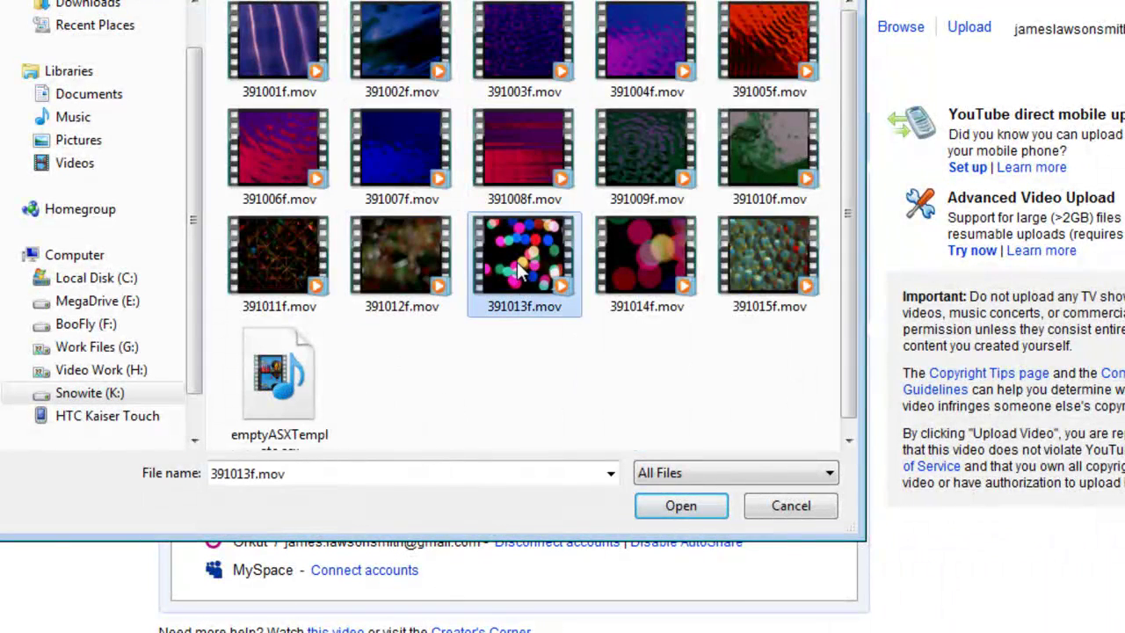
{"action": "left_click", "coordinate": [676, 513]}
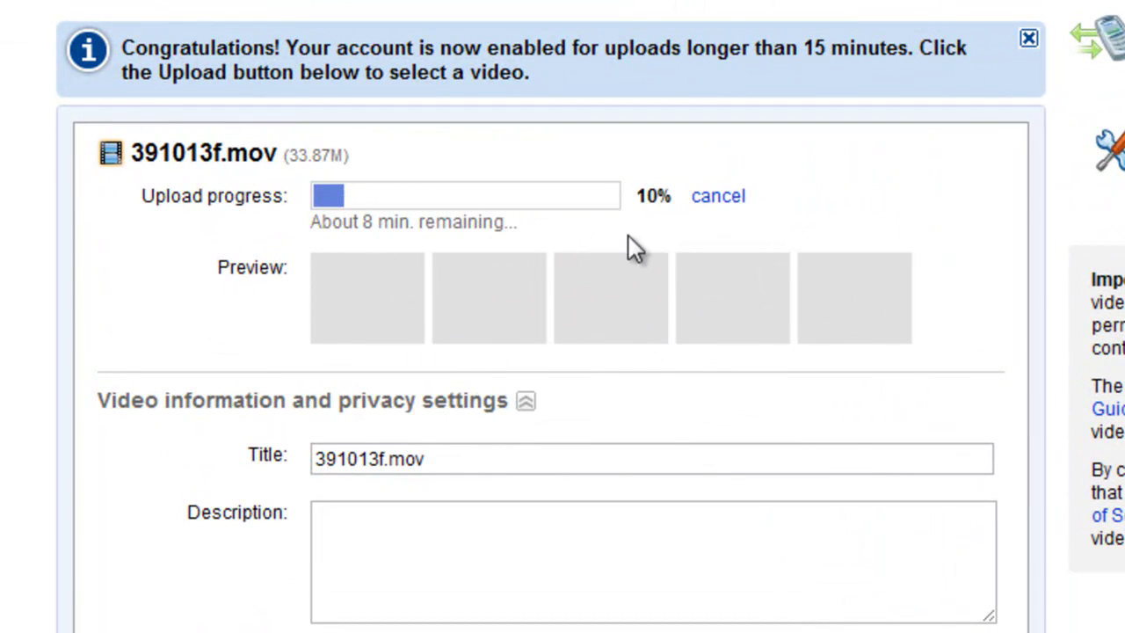
Title the video 'Random Lights' and describe it as 'This is a random light video to show how to upload a video'
{"action": "left_click", "coordinate": [481, 461]}
{"action": "left_click_drag", "start_coordinate": [531, 457], "coordinate": [317, 431]}
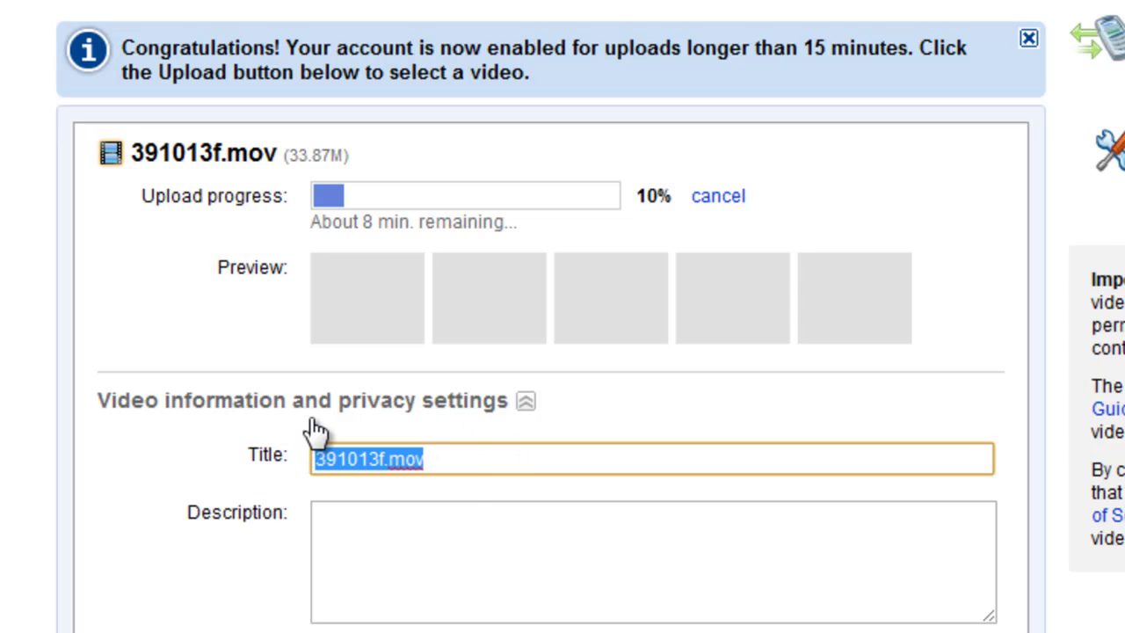
{"action": "type", "text": "Rand"}
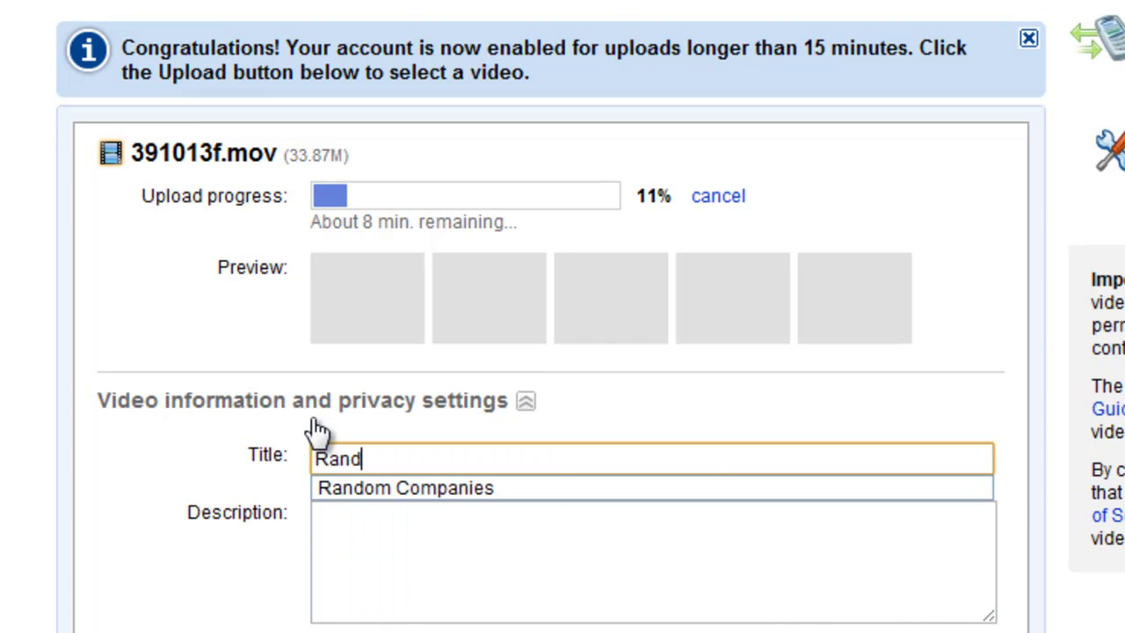
{"action": "type", "text": "om Lights"}
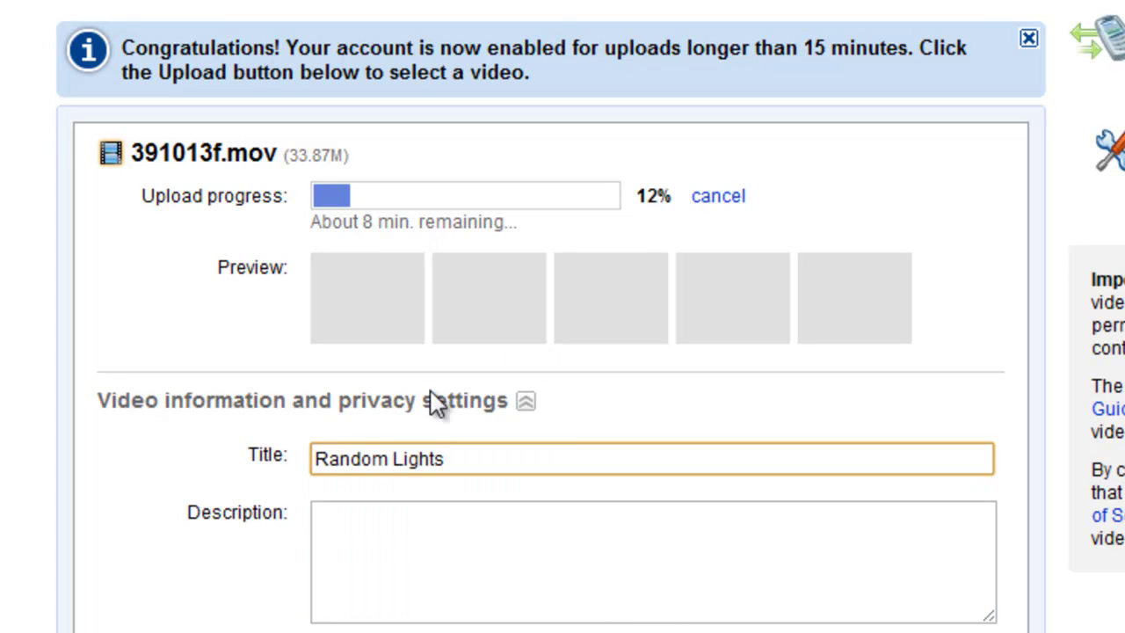
{"action": "left_click", "coordinate": [508, 524]}
{"action": "type", "text": "This is a random light video to show how to upload a video"}
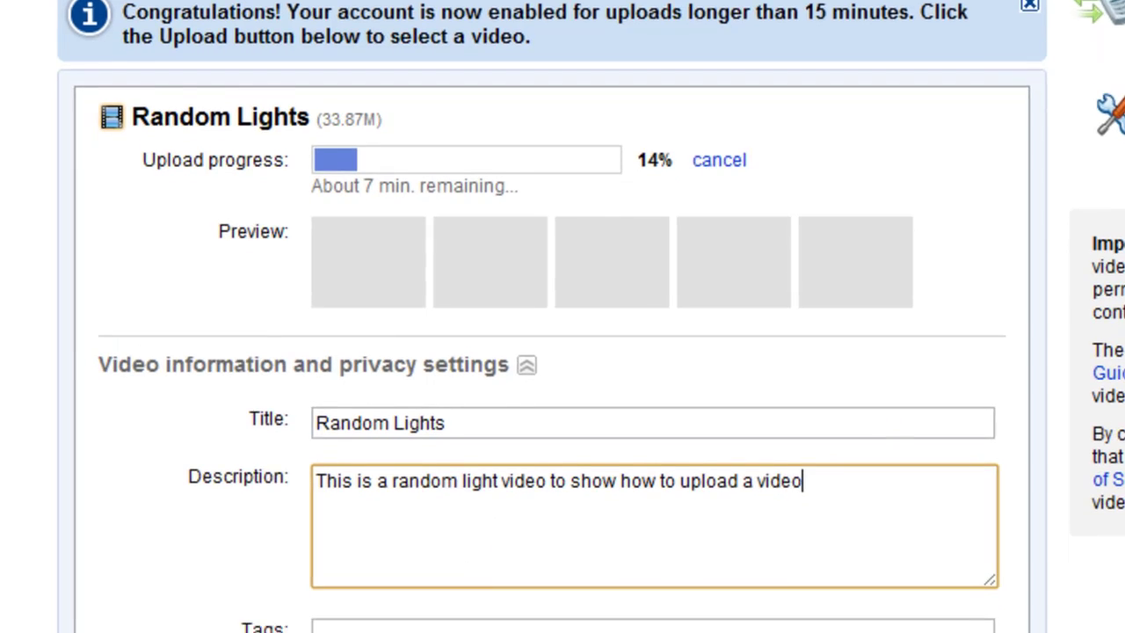
Tag the video 'Lights, random, Christmas' and set its category to Howto & Style
{"action": "left_click", "coordinate": [477, 384]}
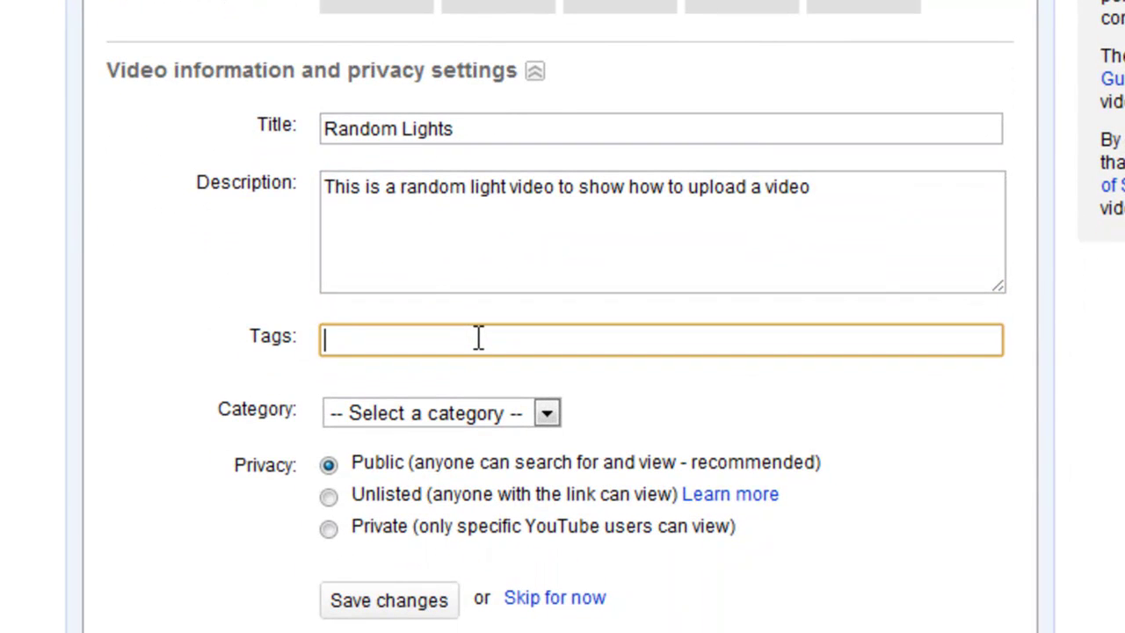
{"action": "type", "text": "Lights, "}
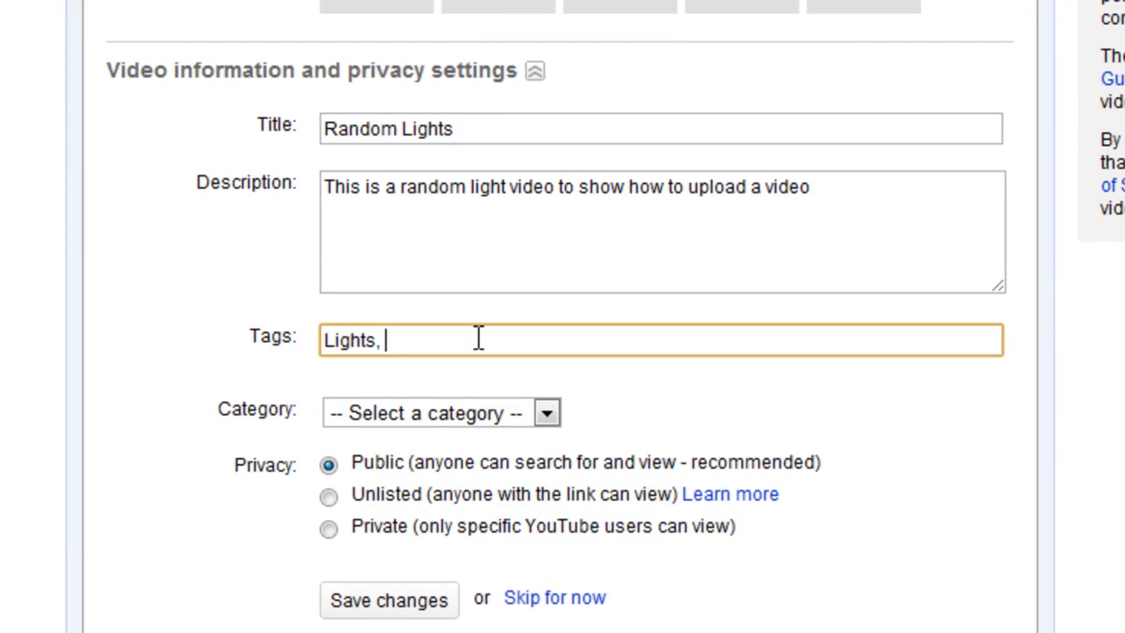
{"action": "type", "text": "random,"}
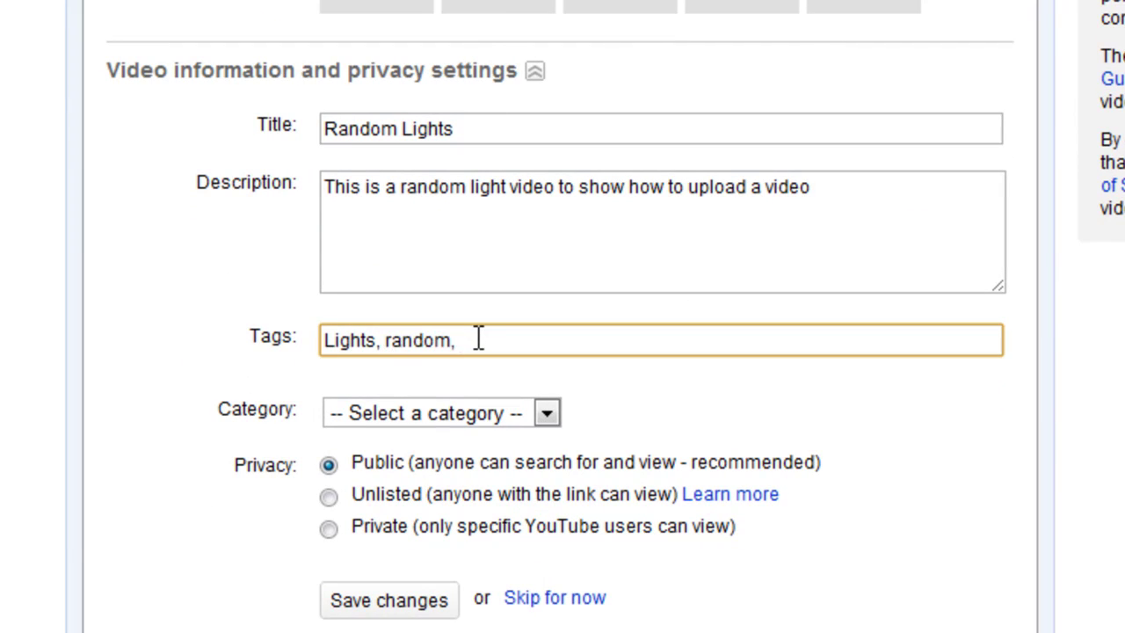
{"action": "type", "text": " Christmas"}
{"action": "left_click", "coordinate": [547, 413]}
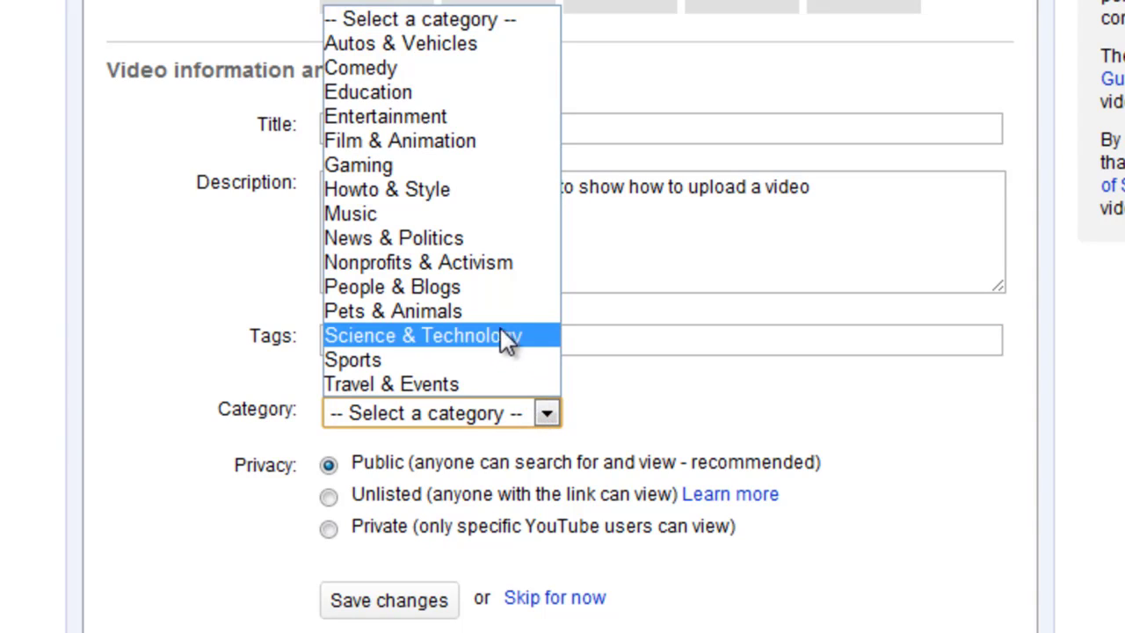
{"action": "left_click", "coordinate": [406, 192]}
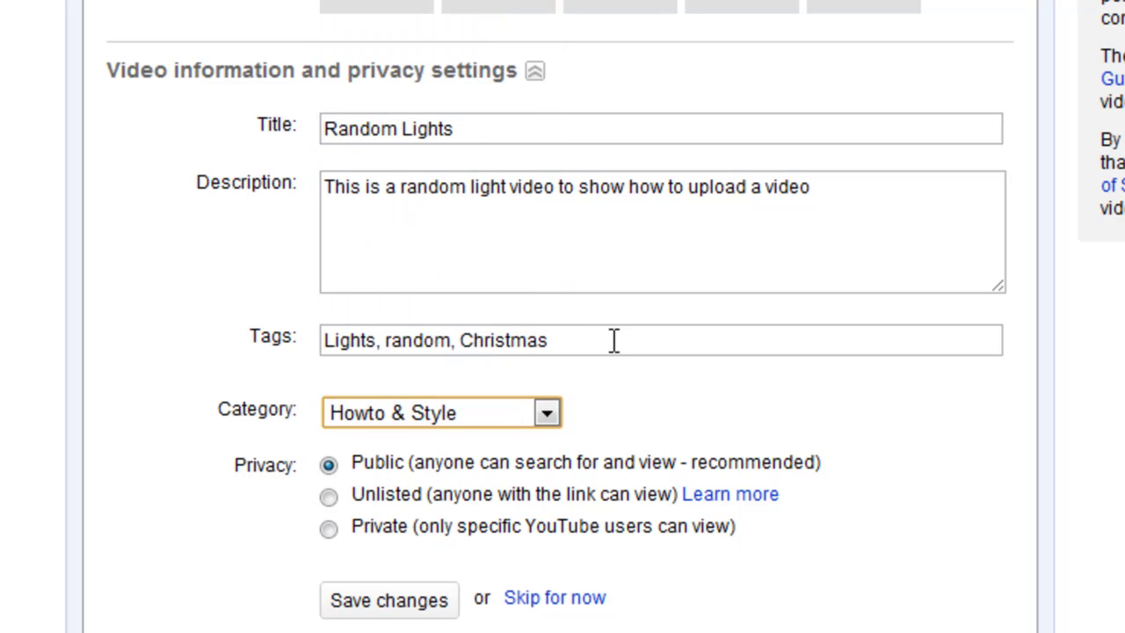
Set the Random Lights privacy to Private, passing through Unlisted first
{"action": "scroll", "coordinate": [912, 405], "scroll_direction": "down", "scroll_amount": 3}
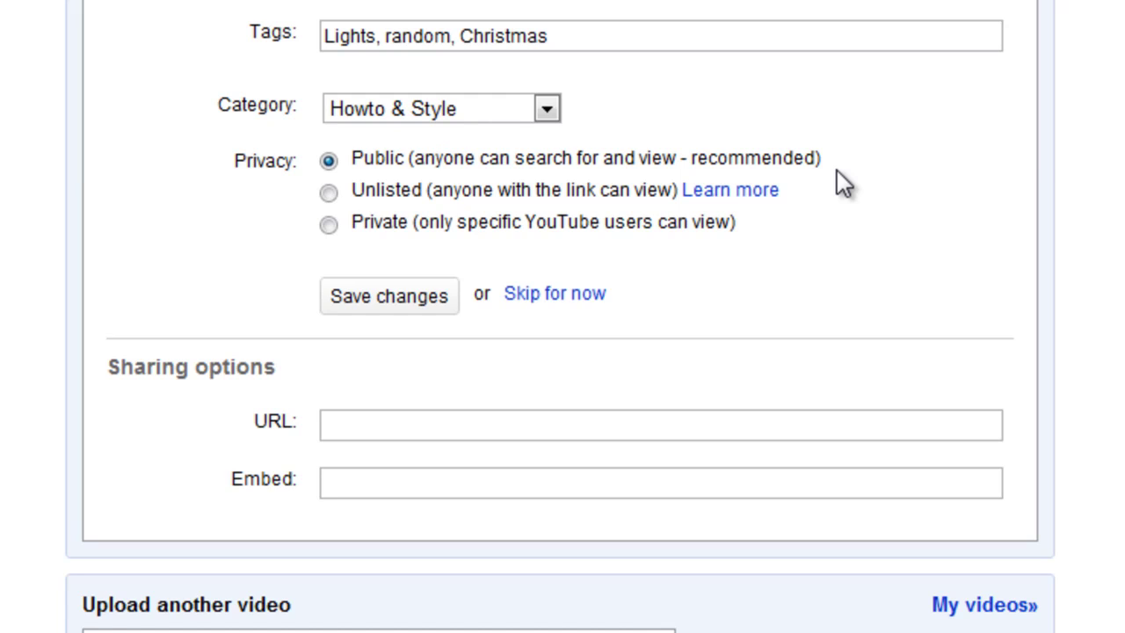
{"action": "left_click", "coordinate": [329, 193]}
{"action": "left_click", "coordinate": [331, 225]}
Save the Random Lights details and privacy settings as pending changes
{"action": "left_click", "coordinate": [389, 299]}
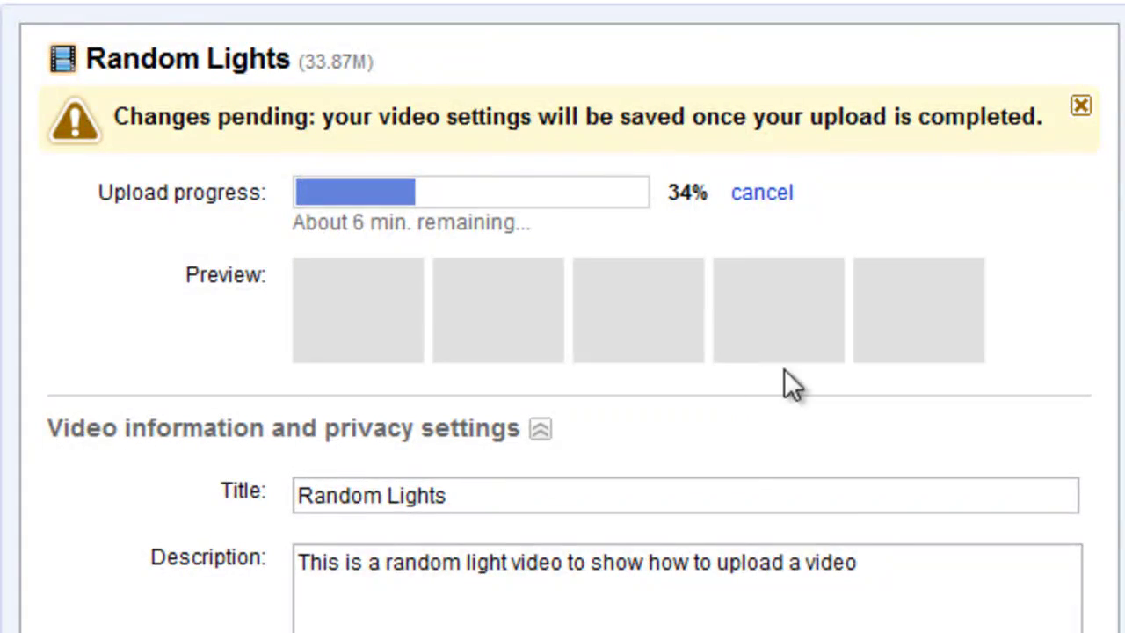
{"action": "left_click", "coordinate": [486, 495]}
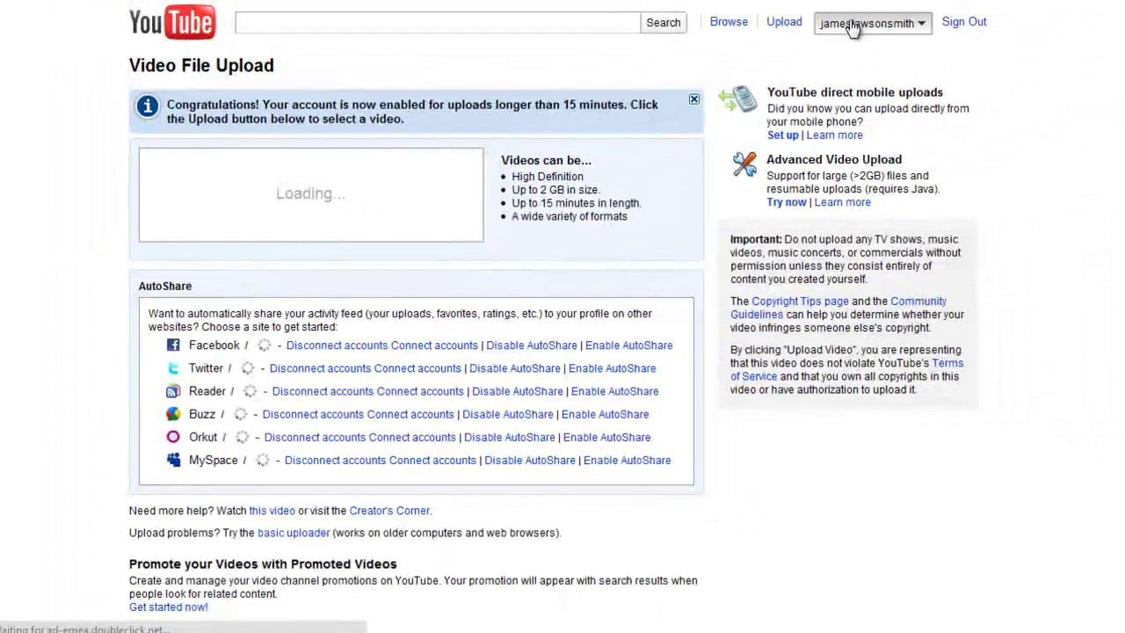
Go to My Videos through the account menu while the upload and processing finish
{"action": "left_click", "coordinate": [889, 24]}
{"action": "left_click", "coordinate": [868, 72]}
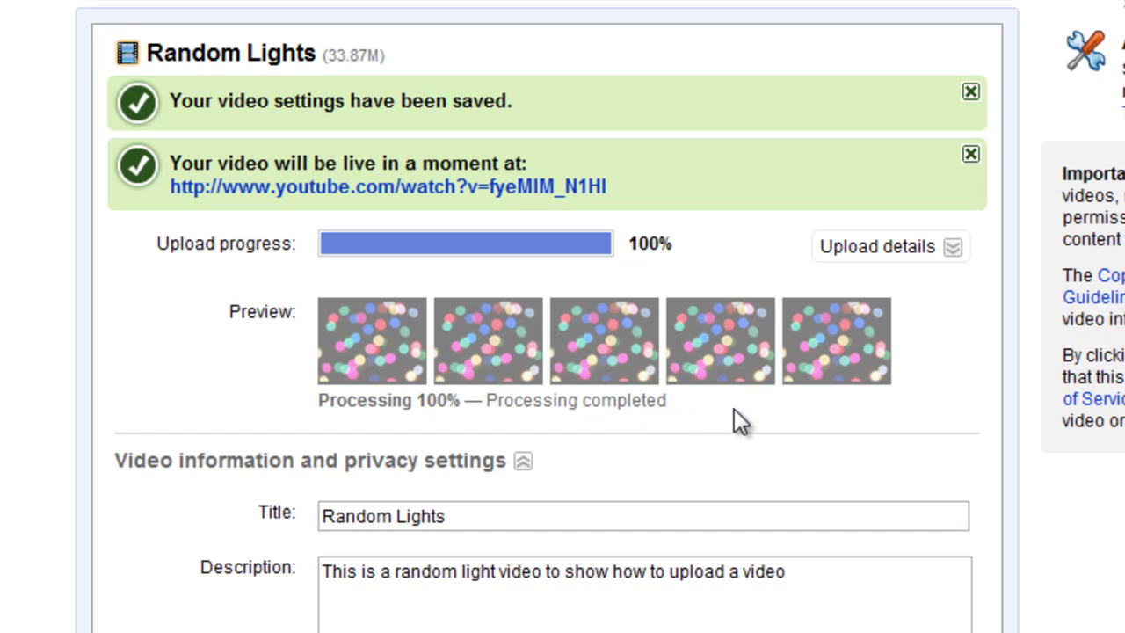
Expand Random Lights' upload details to show MOV format, 720 x 576 px, MJPEG codec
{"action": "left_click", "coordinate": [953, 248]}
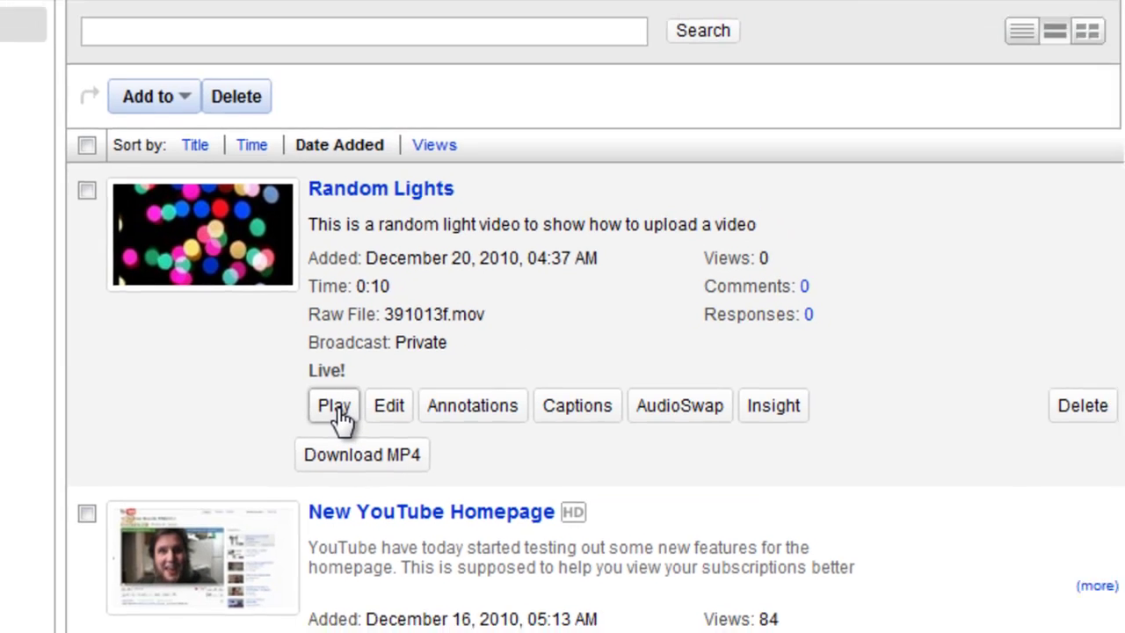
Play Random Lights on its watch page and pause it at 0:07 of 0:10
{"action": "left_click", "coordinate": [301, 406]}
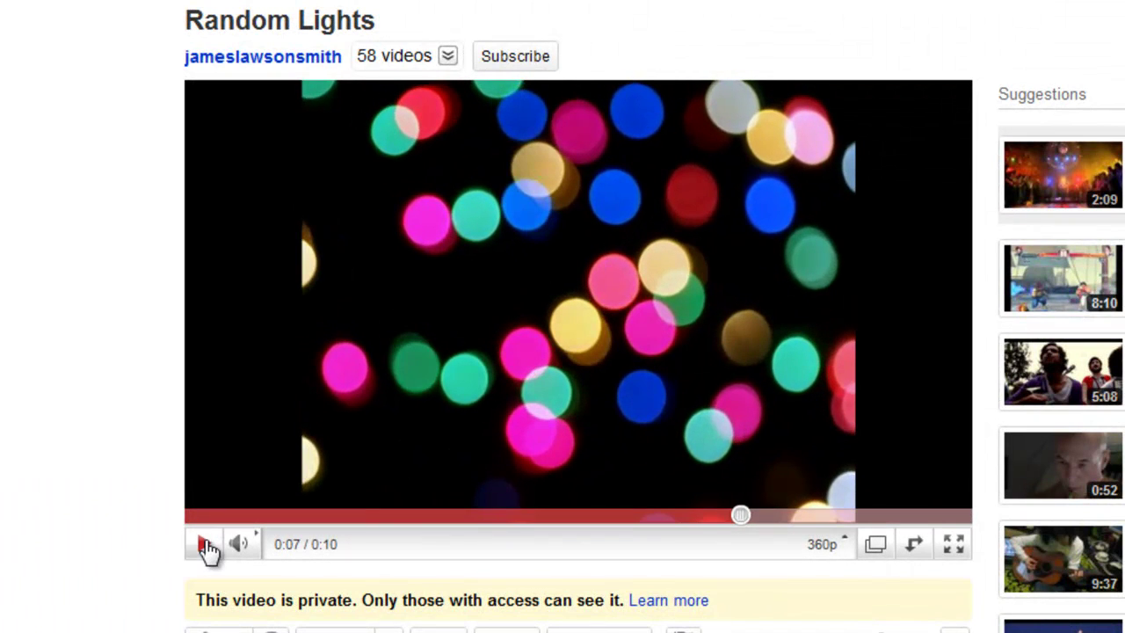
{"action": "left_click", "coordinate": [204, 545]}
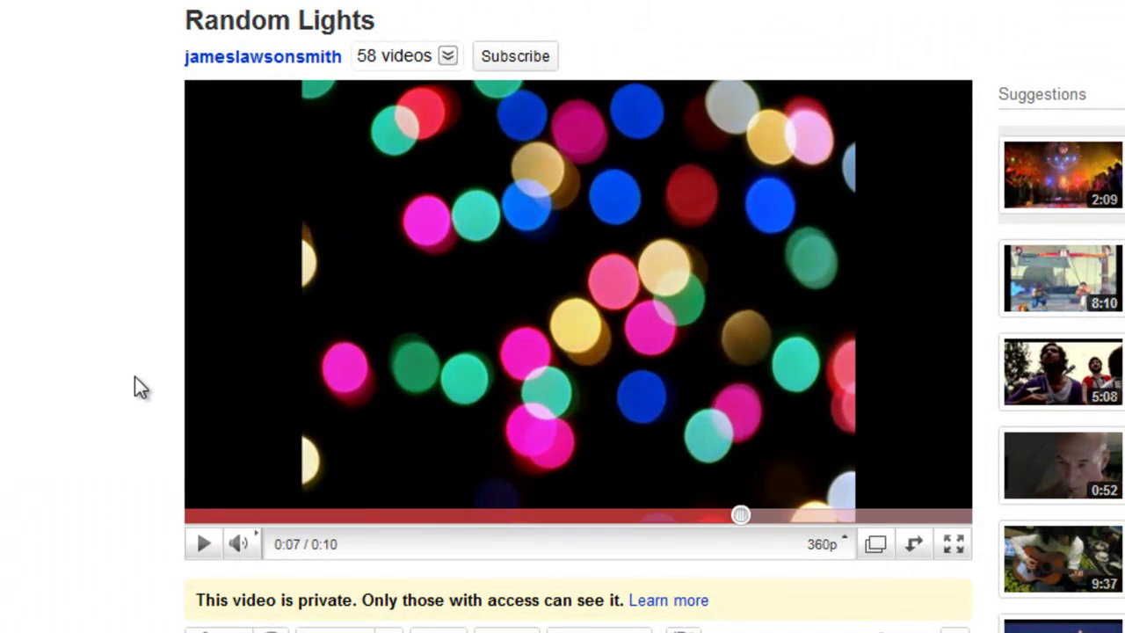